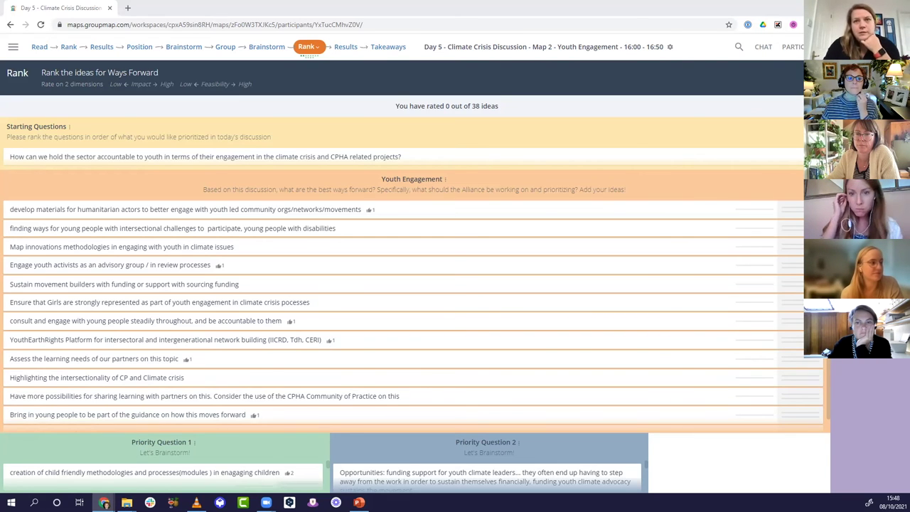
# - Go to the Results stage following the current Rank stage and move all participants to it
pyautogui.click(348, 48)
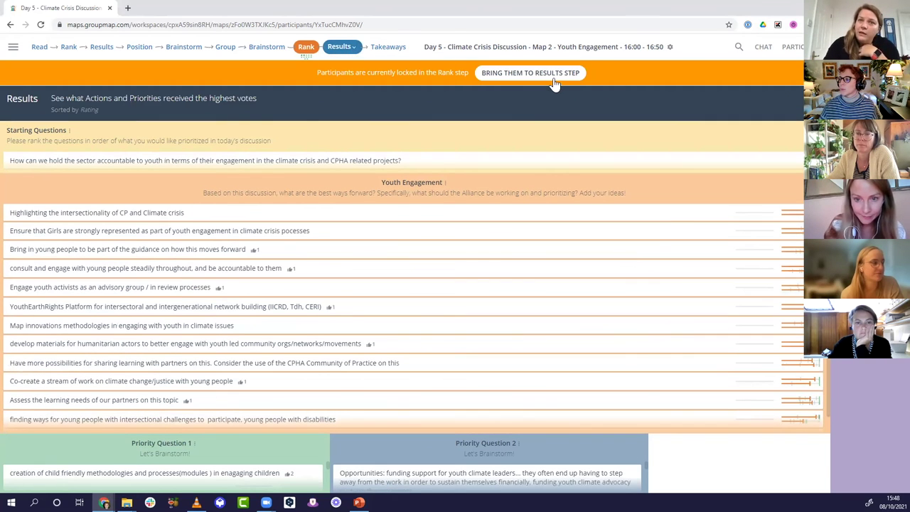
pyautogui.click(351, 48)
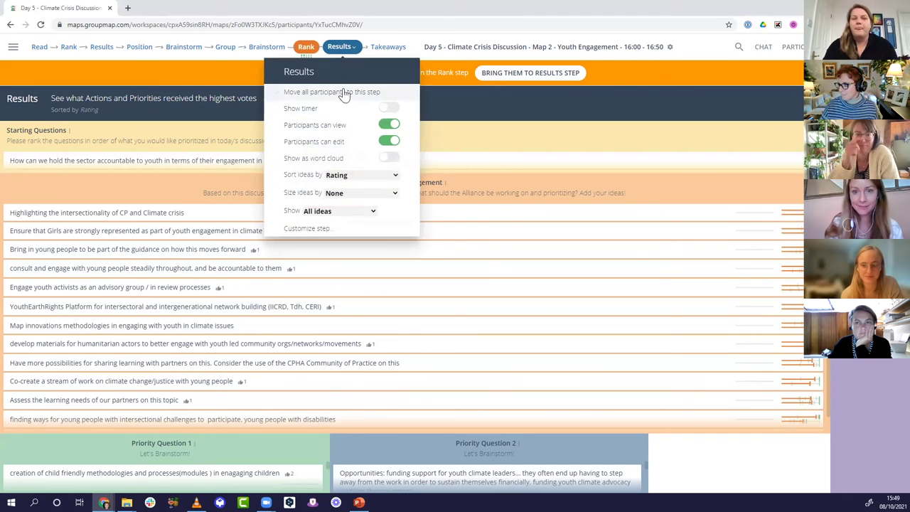
pyautogui.click(341, 92)
pyautogui.click(355, 50)
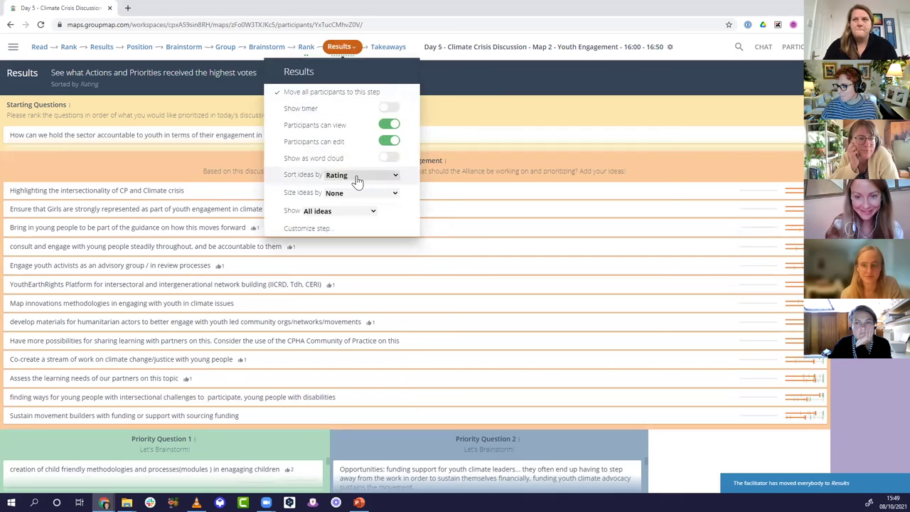
pyautogui.click(496, 112)
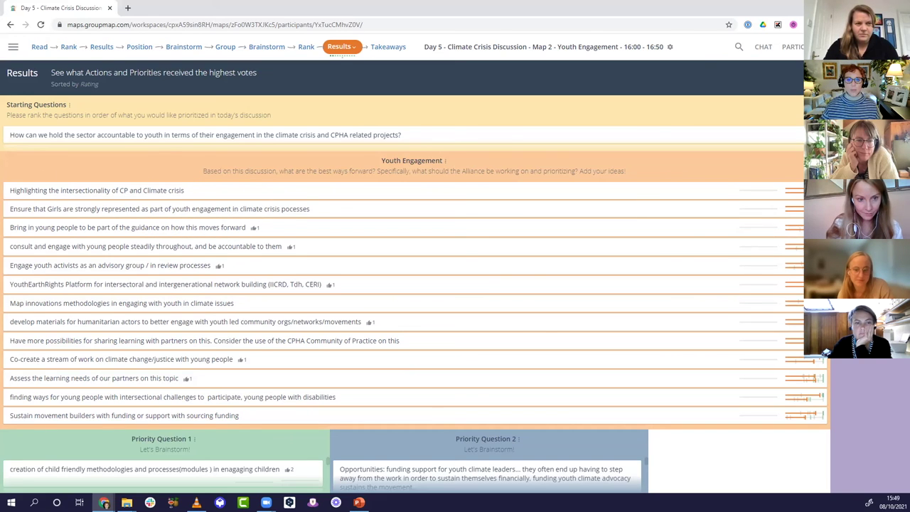
# - From the Takeaways stage, customize the map's design and narrow the orange Youth Engagement region to roughly the left third of the layout
pyautogui.click(385, 50)
pyautogui.click(669, 46)
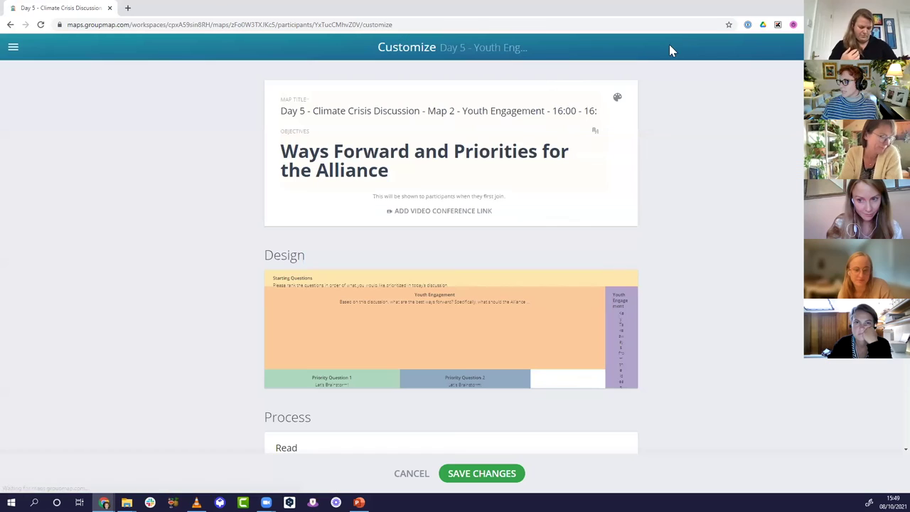
pyautogui.click(475, 359)
pyautogui.click(520, 207)
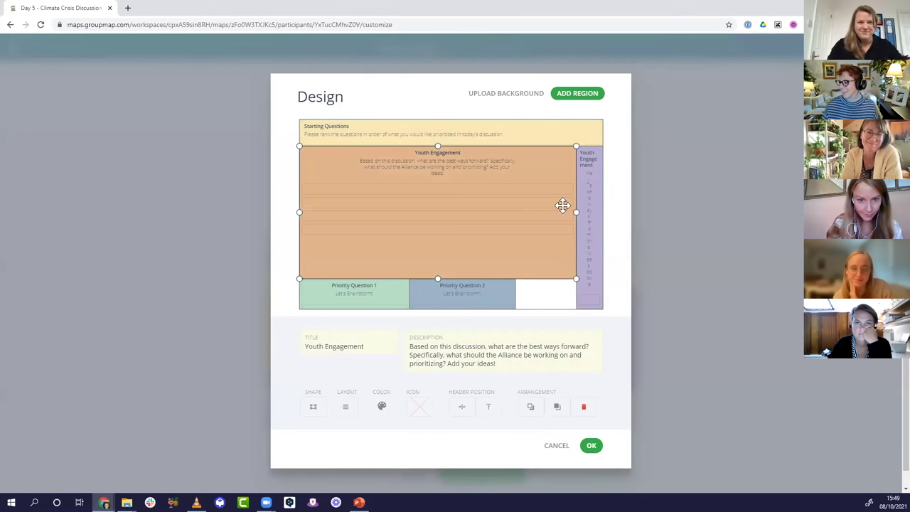
pyautogui.moveTo(574, 211); pyautogui.dragTo(484, 211)
pyautogui.moveTo(417, 218); pyautogui.dragTo(416, 217)
# - Resize the purple Key Takeaways region to end just above the priority questions row and extend to the orange region's edge
pyautogui.click(595, 219)
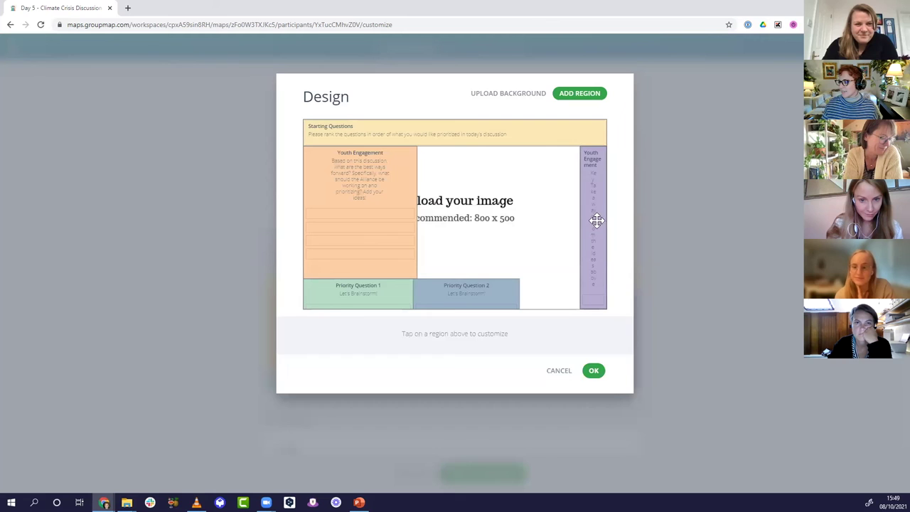
pyautogui.moveTo(594, 311); pyautogui.dragTo(594, 275)
pyautogui.moveTo(579, 211); pyautogui.dragTo(416, 213)
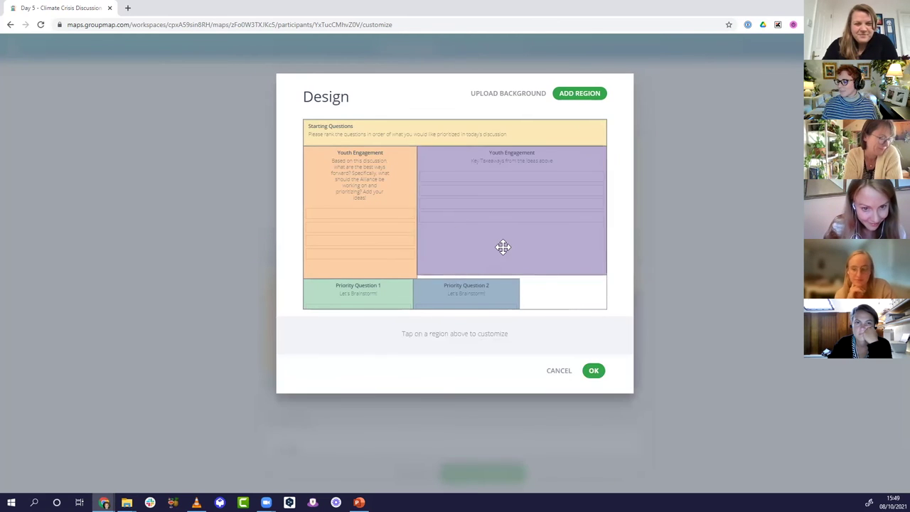
pyautogui.click(513, 259)
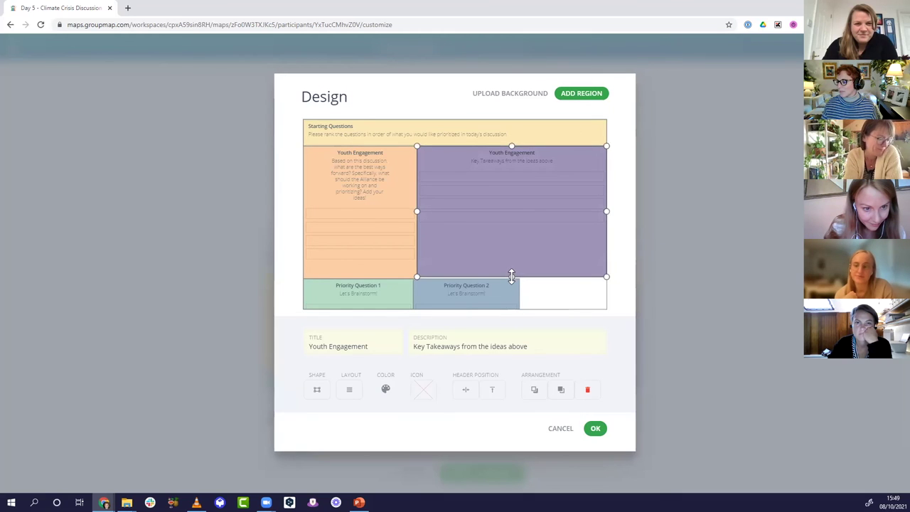
# - Narrow the orange Youth Engagement region further, widen the purple region to meet it, and save the map design changes
pyautogui.click(367, 232)
pyautogui.moveTo(412, 212); pyautogui.dragTo(373, 218)
pyautogui.click(422, 215)
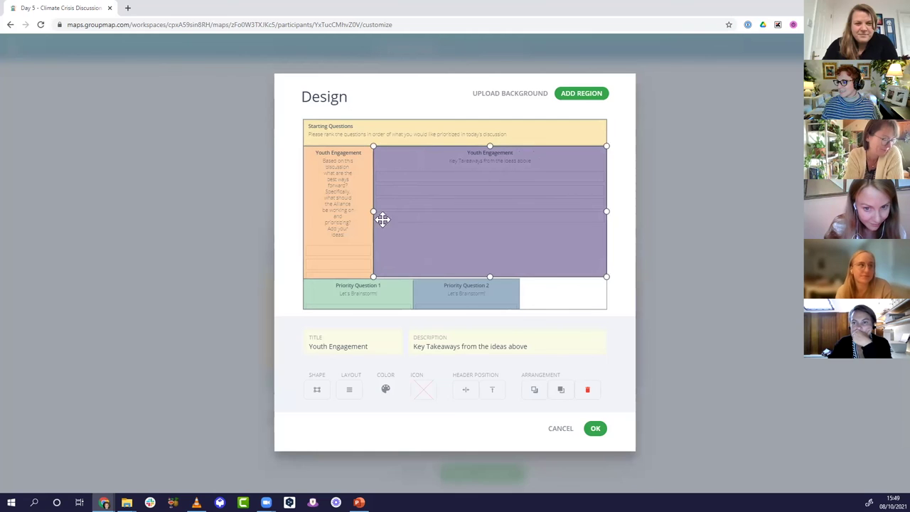
pyautogui.click(595, 428)
pyautogui.click(467, 479)
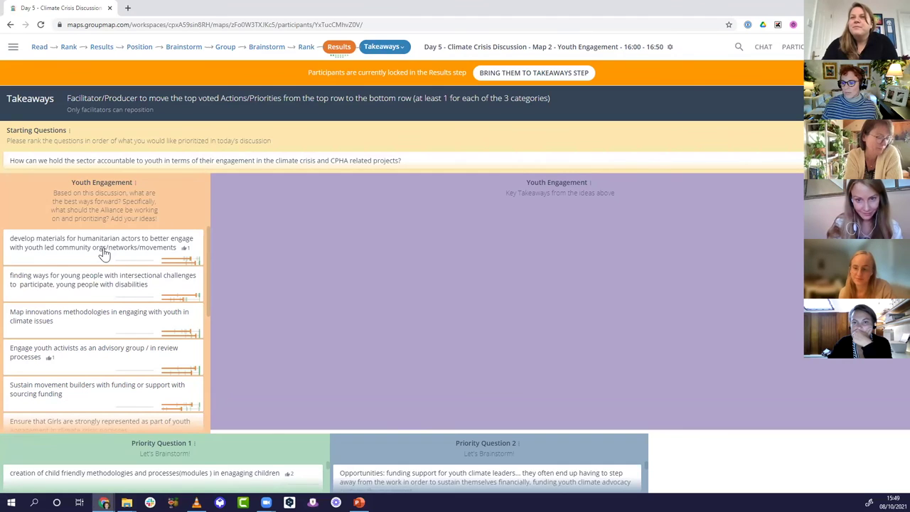
# - Filter the Takeaways stage to the top 3 rated ideas from the first Rank stage
pyautogui.click(405, 51)
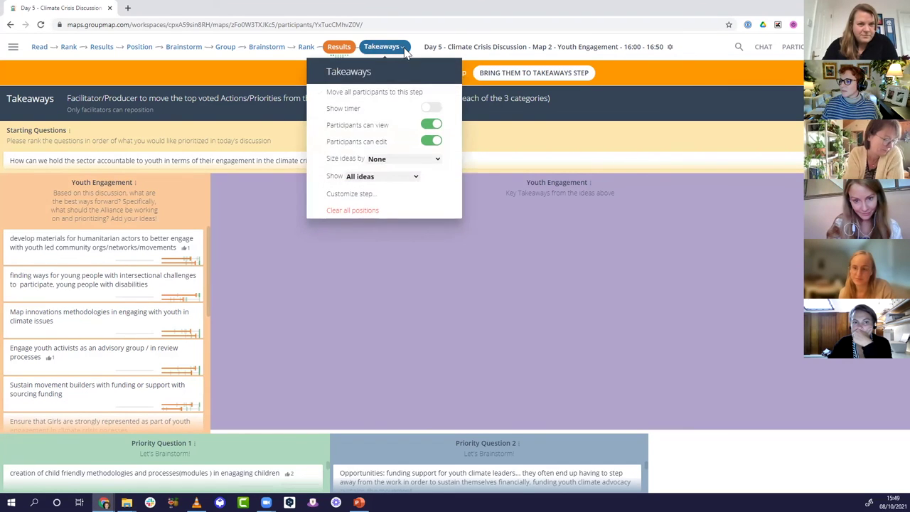
pyautogui.click(416, 178)
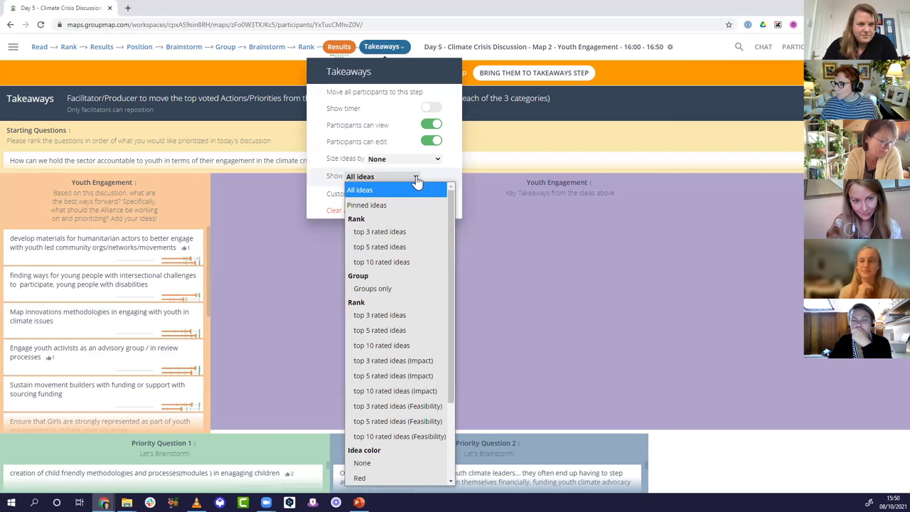
pyautogui.click(412, 232)
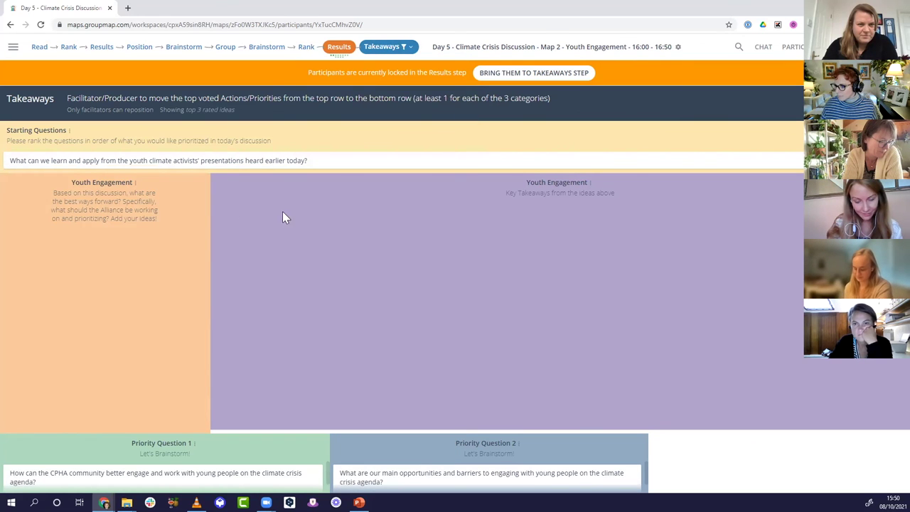
# - Check the Results stage, then filter Takeaways to the top 3 rated ideas from the second Rank stage
pyautogui.click(339, 47)
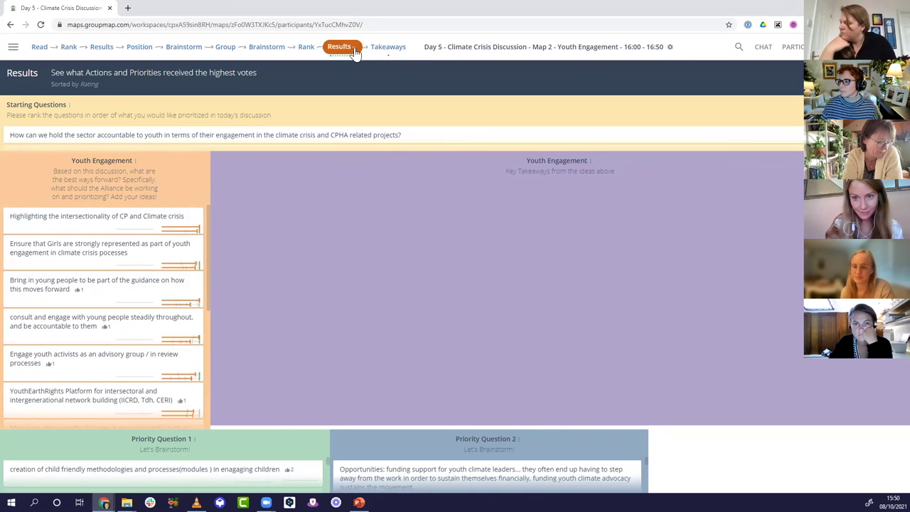
pyautogui.click(389, 49)
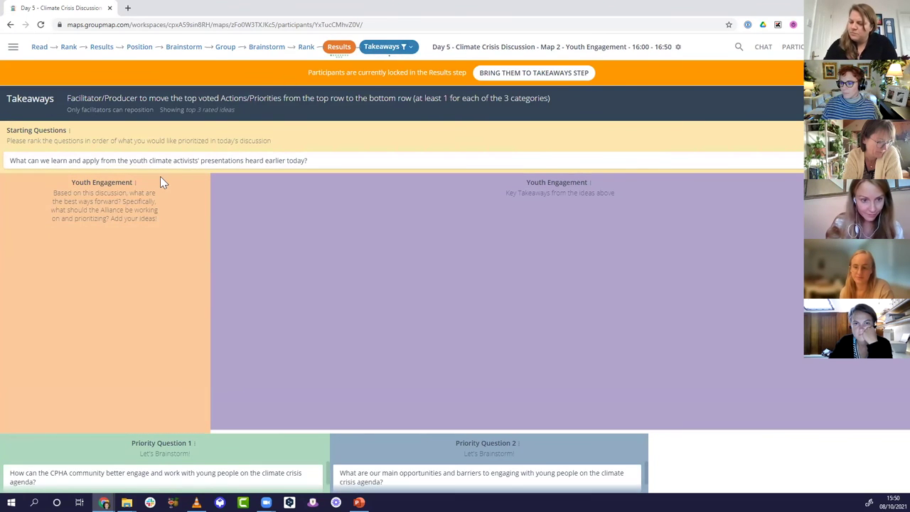
pyautogui.click(409, 47)
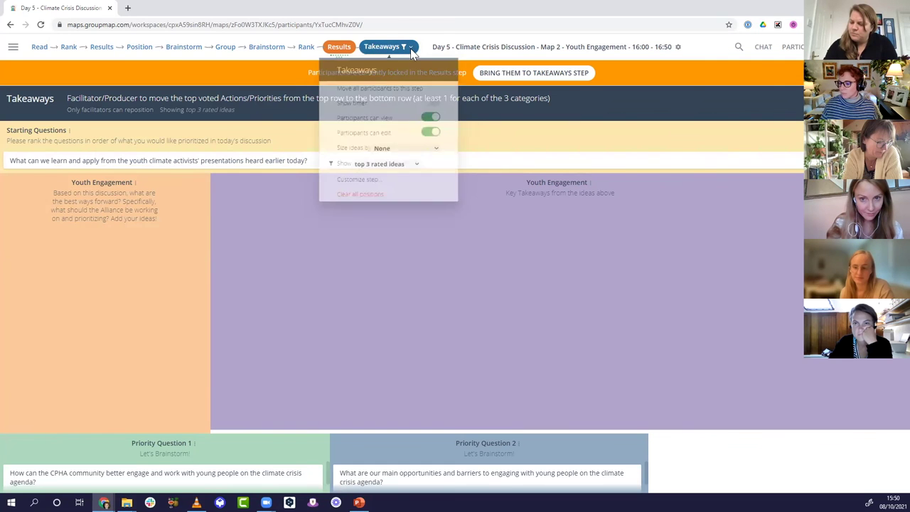
pyautogui.click(419, 177)
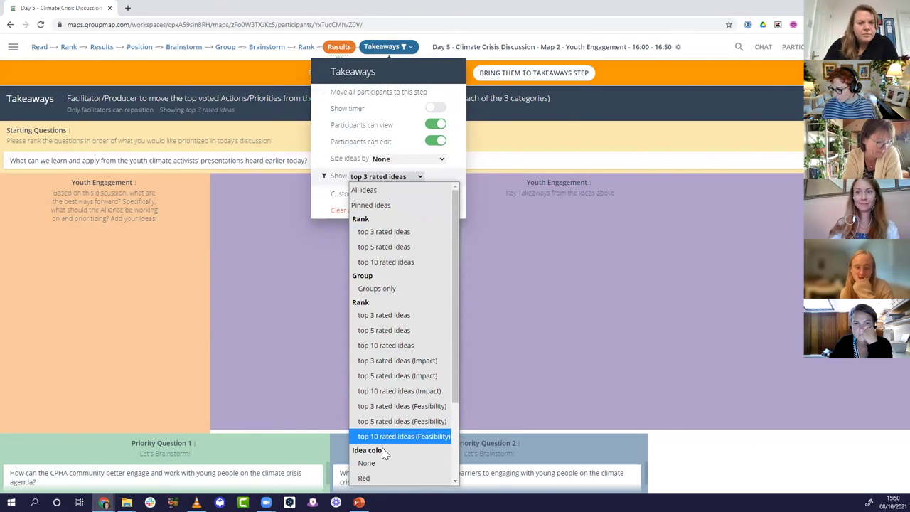
pyautogui.click(370, 314)
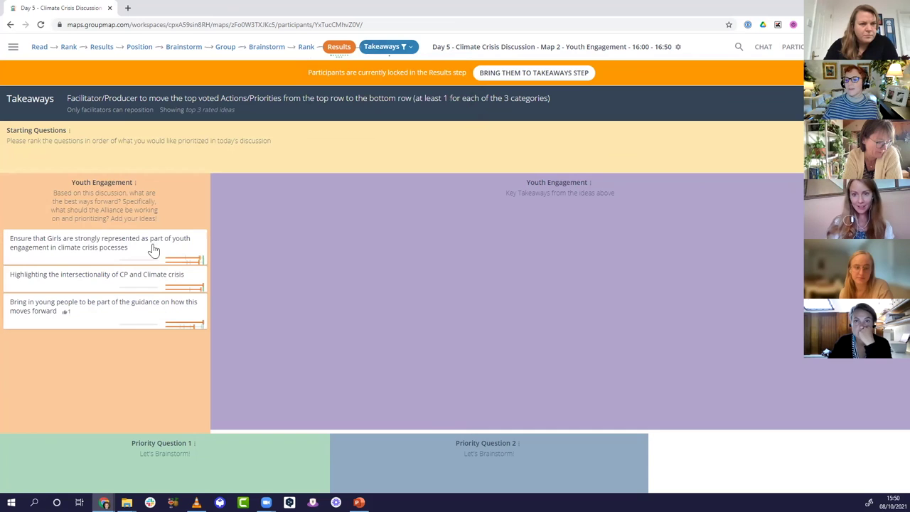
# - Move the three ideas in the orange Youth Engagement region into the purple Key Takeaways region
pyautogui.moveTo(89, 253); pyautogui.dragTo(238, 257)
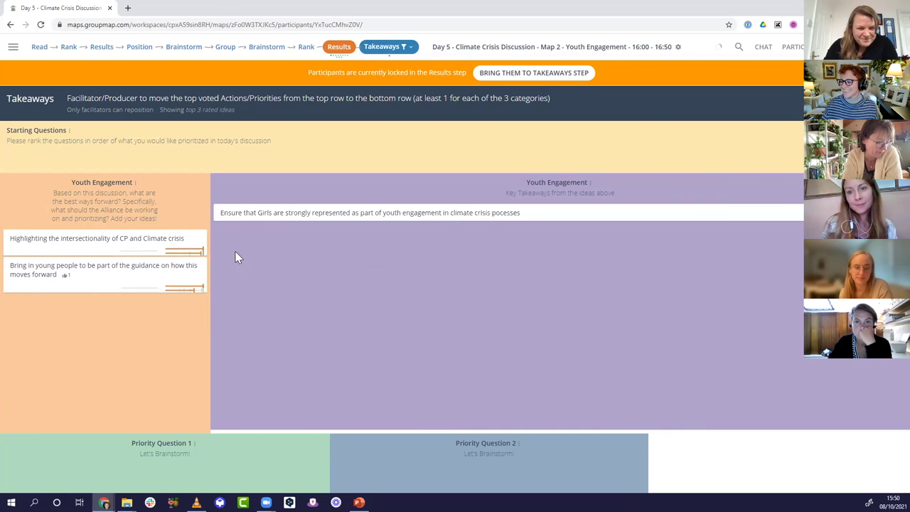
pyautogui.moveTo(121, 248); pyautogui.dragTo(328, 243)
pyautogui.moveTo(134, 254); pyautogui.dragTo(384, 272)
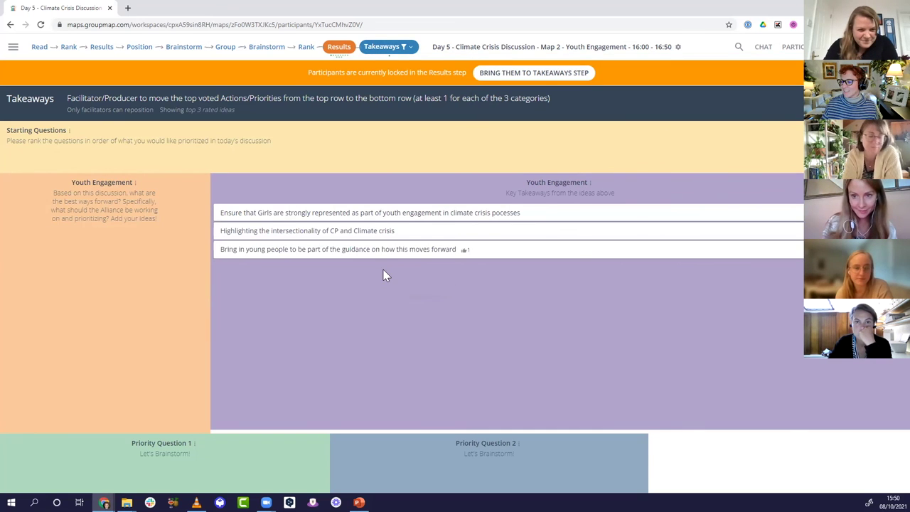
# - Release the participants from the locked Results stage and return to the Takeaways stage
pyautogui.click(410, 49)
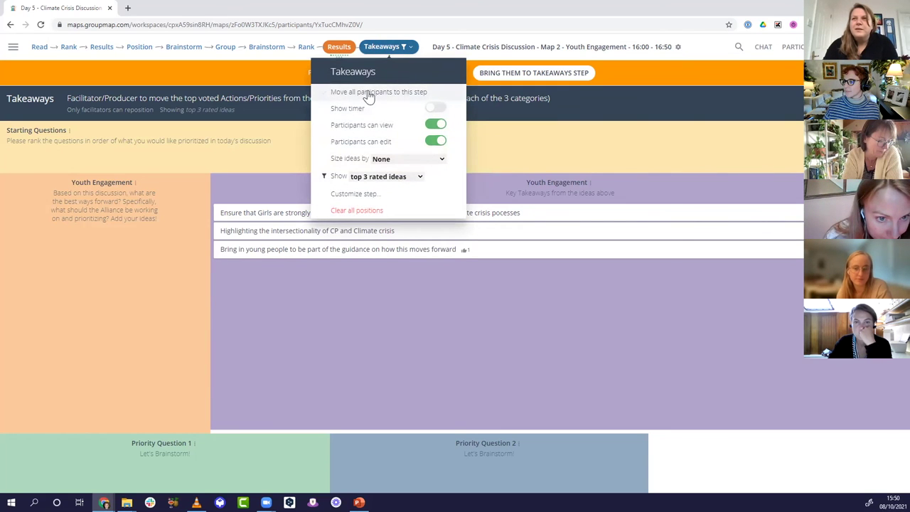
pyautogui.click(339, 48)
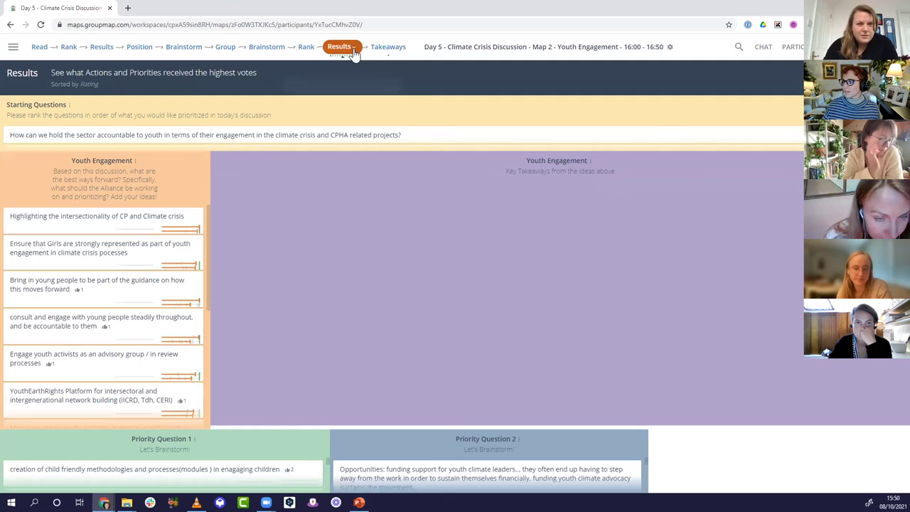
pyautogui.click(346, 50)
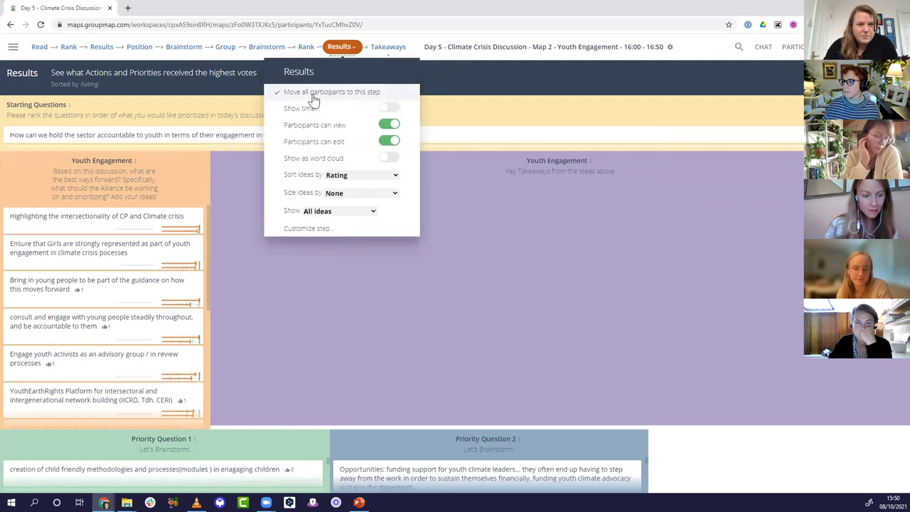
pyautogui.click(385, 49)
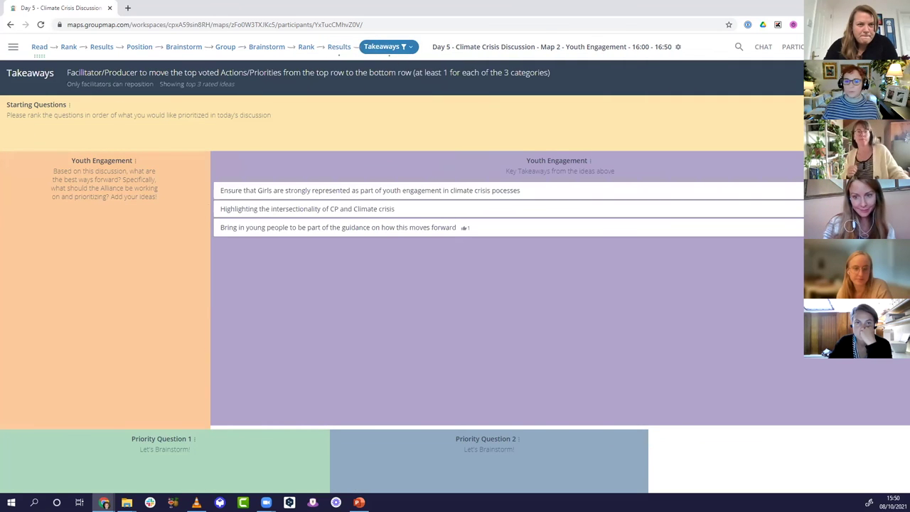